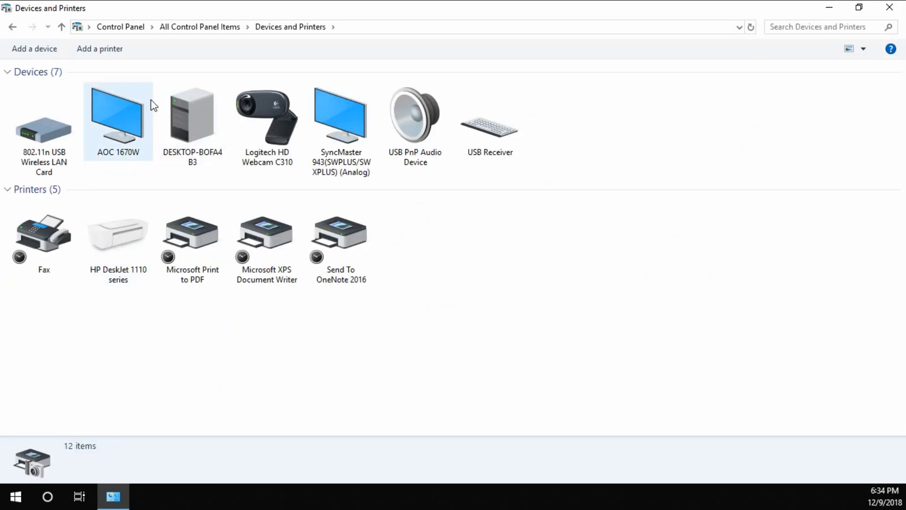
Start adding an unlisted printer as a local or network printer with manual settings and proceed to the port selection.
click(104, 50)
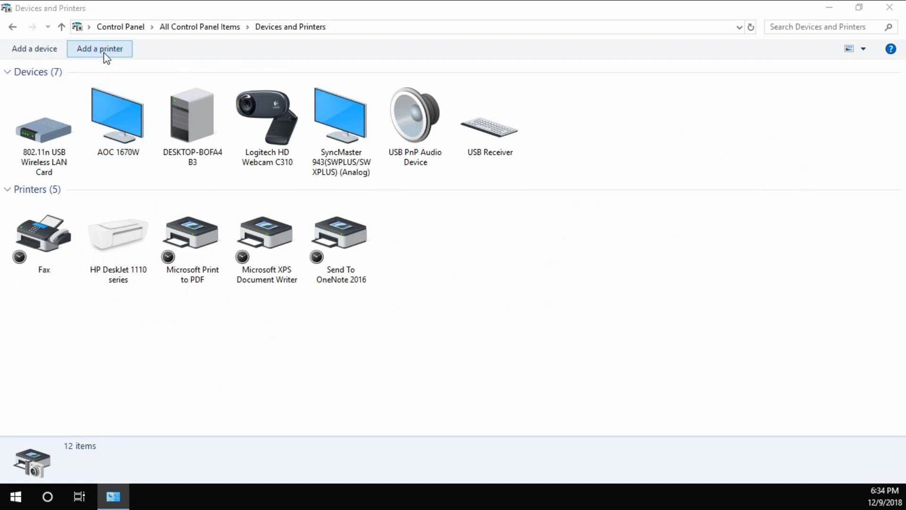
drag(28, 249, 366, 105)
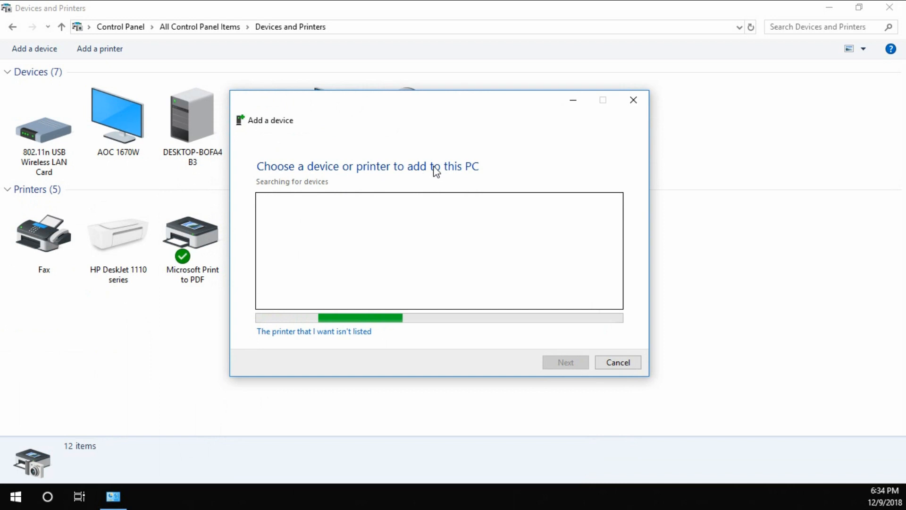
click(307, 333)
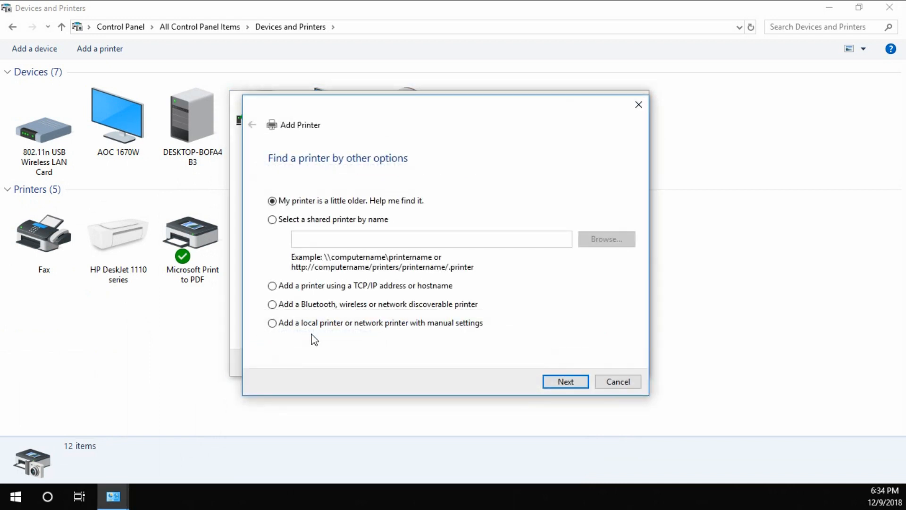
click(271, 323)
click(548, 384)
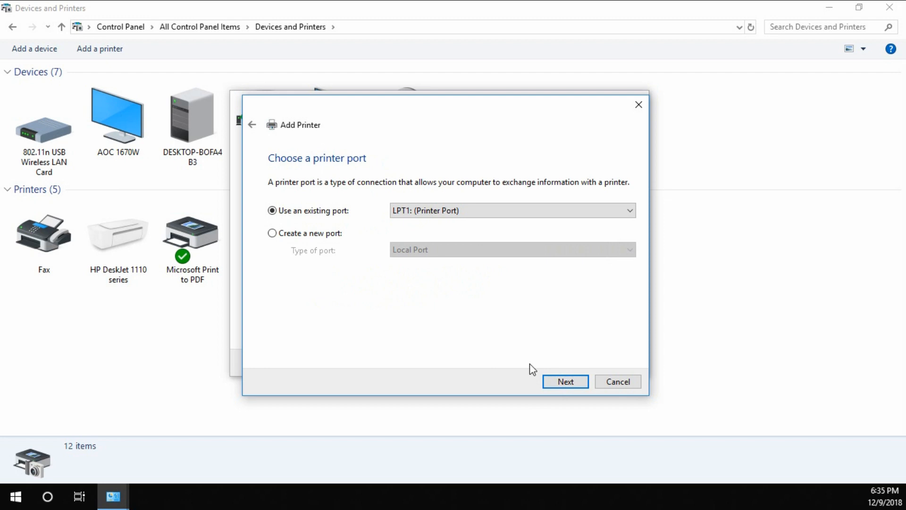
Open Notepad and place its window so that the port settings in the Add Printer wizard stay visible.
click(16, 496)
text(note)
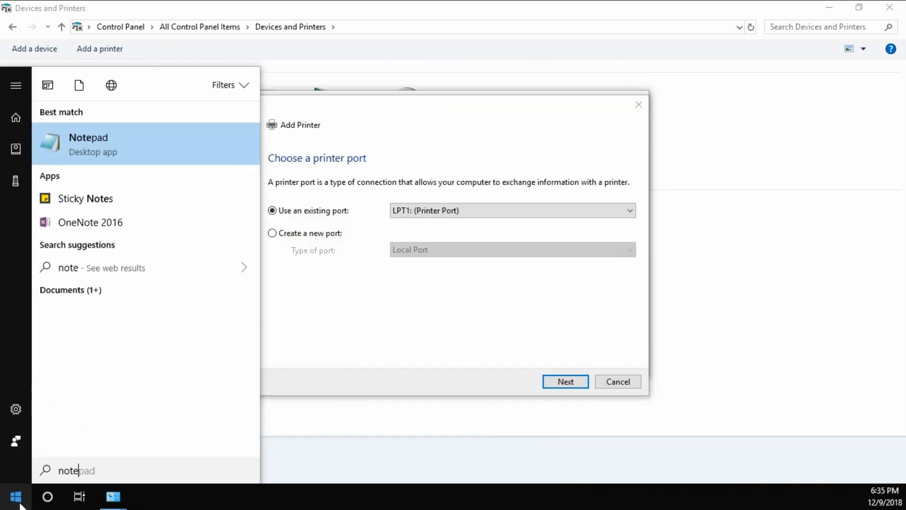
key(Return)
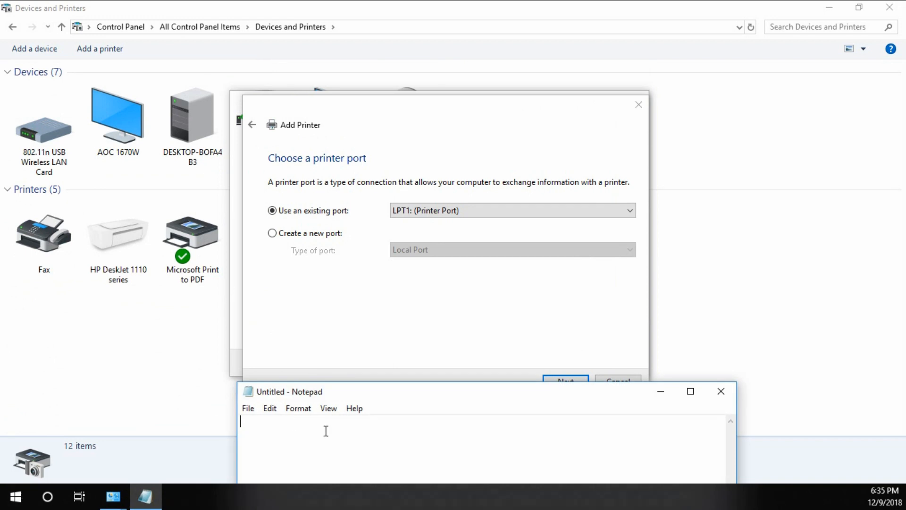
drag(460, 397, 656, 282)
drag(639, 394, 630, 465)
click(582, 358)
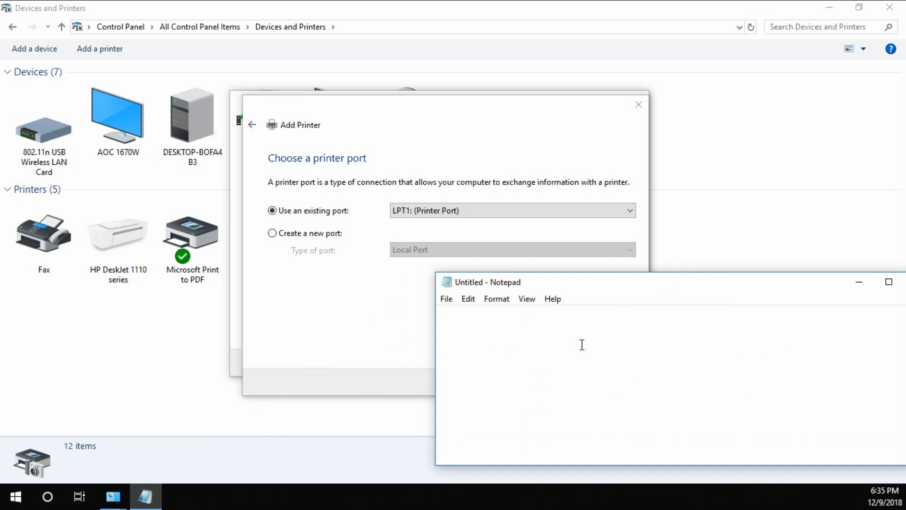
Write "In port section we will use LPT while installing with Parallel Cable/LPT cable" as the first line of the note.
text(In port section we will use )
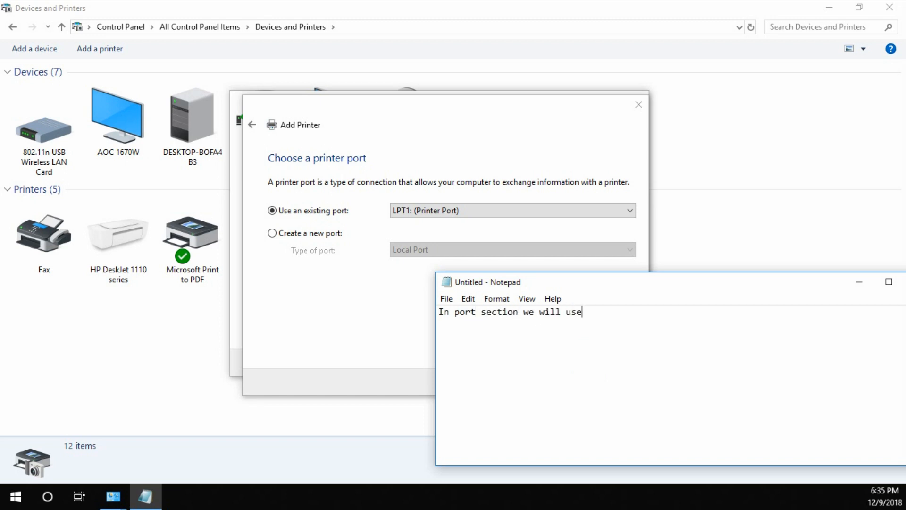
text(LPT while installing with)
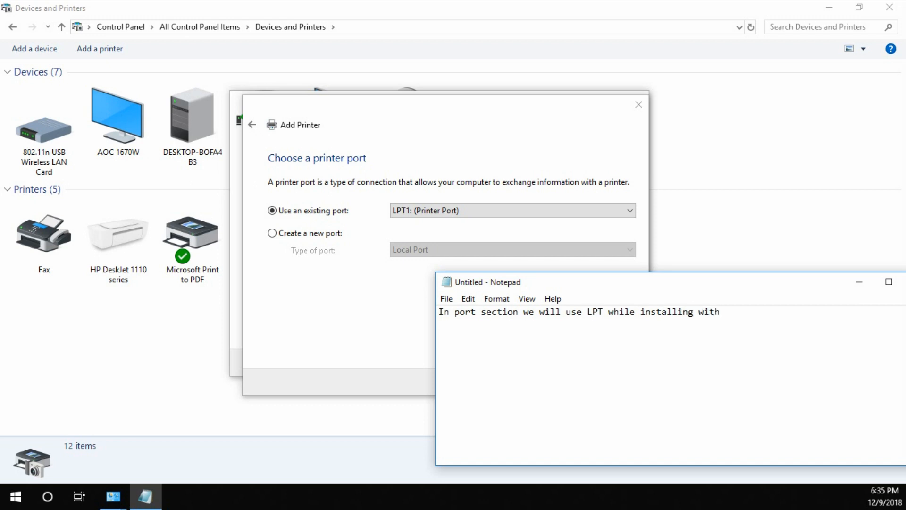
text( Parallerl Cable/LPT ca)
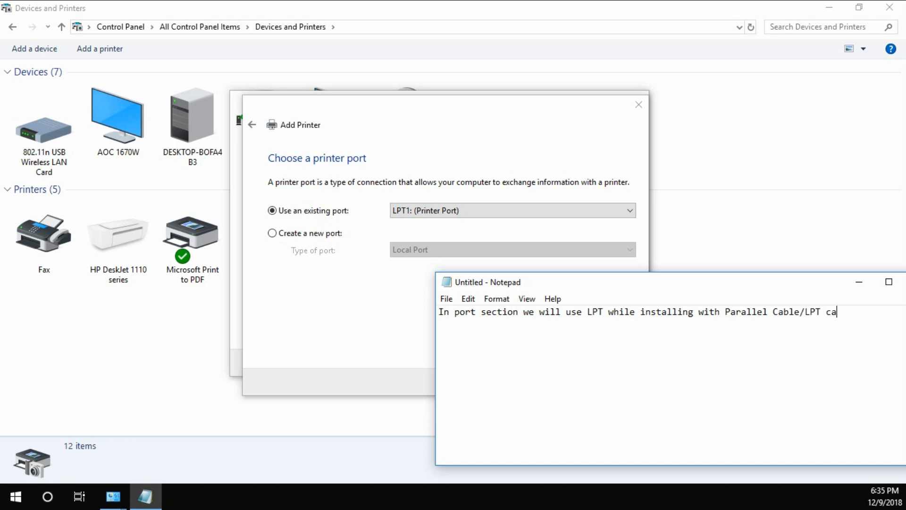
text(ble)
Add a second line to the note reading "and COM port if installing with serial/com cable".
key(Return)
text(and COM port if insta)
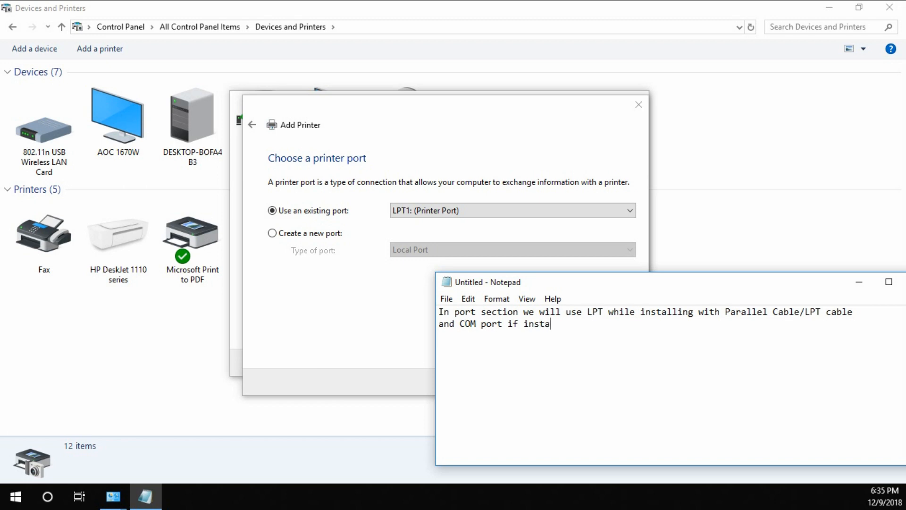
text(lling with serial/com cable)
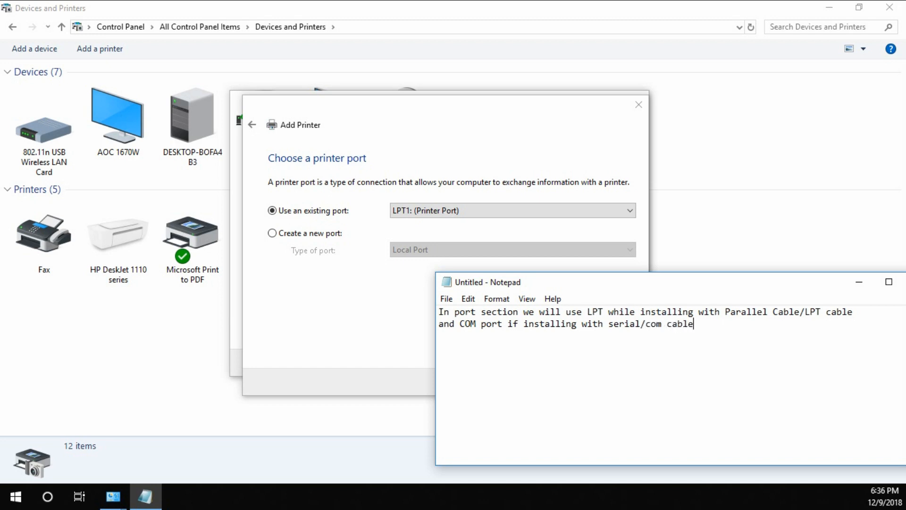
Leave a blank line in the note and add "to check ports we will go to device manager".
key(Return)
key(Return)
text(to check ports we will go to)
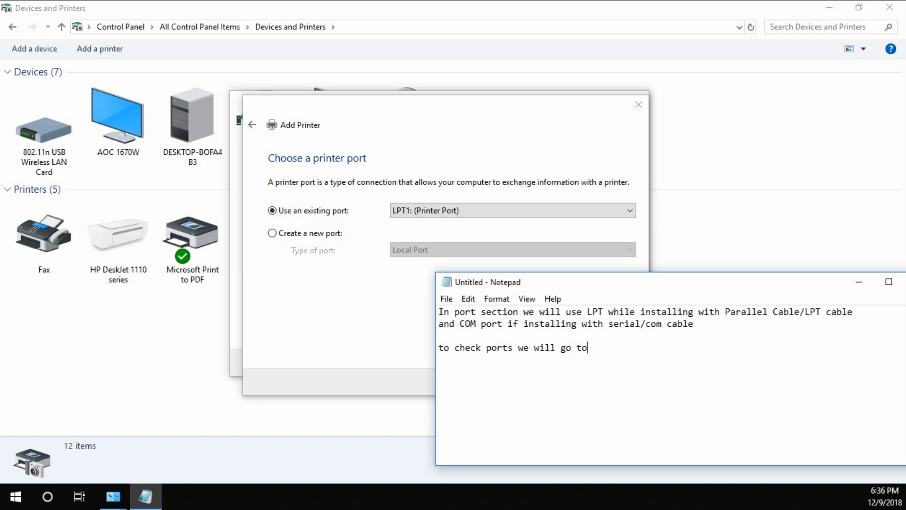
text( device manager)
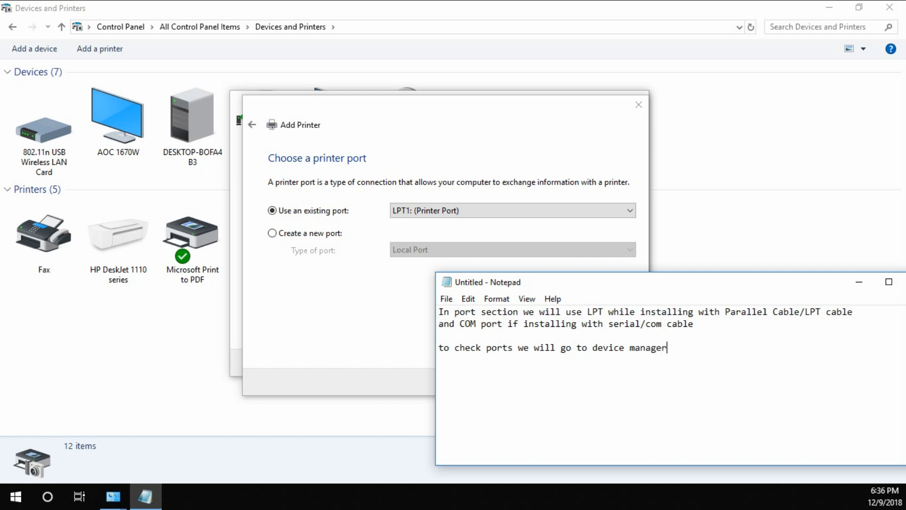
Minimize Devices and Printers, open Device Manager in Computer Management, and examine the available devices under Ports (COM & LPT).
click(829, 7)
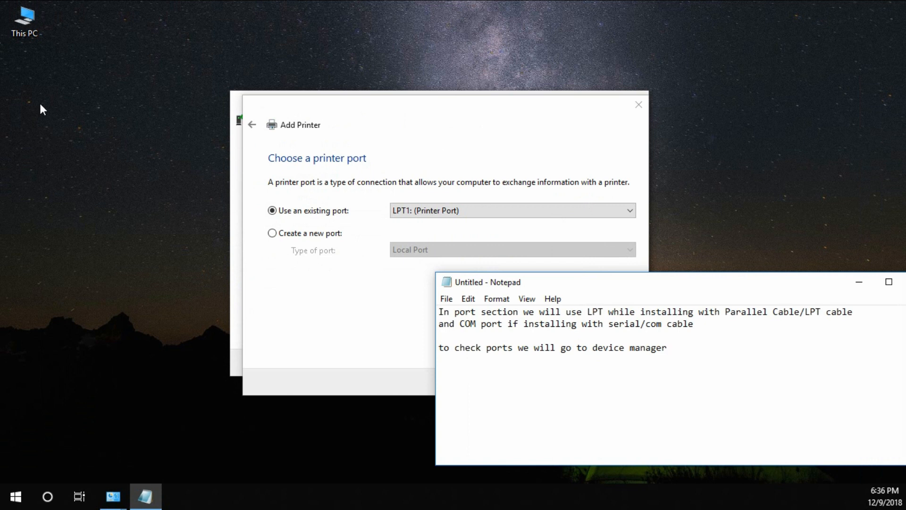
right_click(23, 29)
click(57, 69)
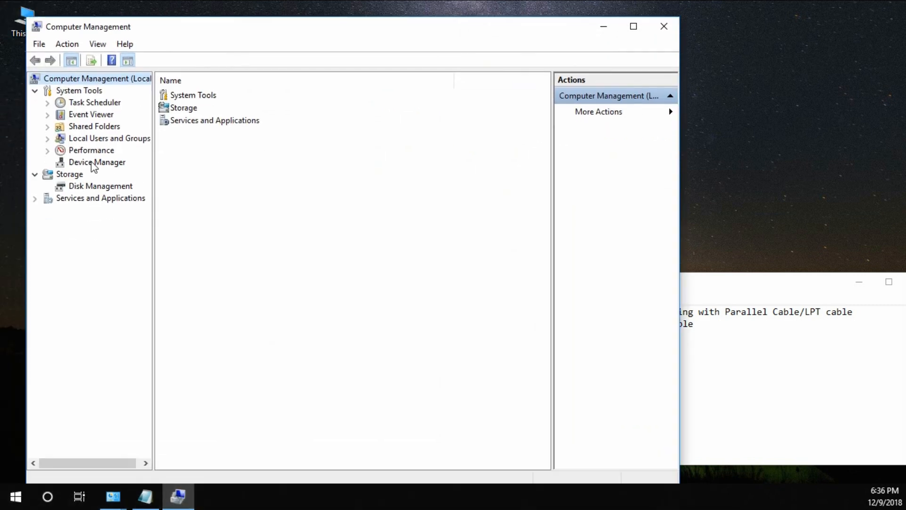
click(92, 164)
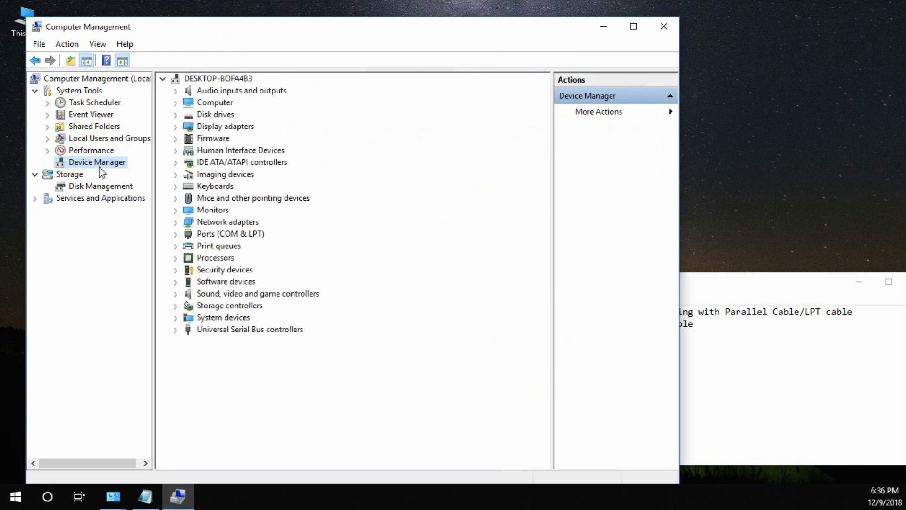
click(175, 233)
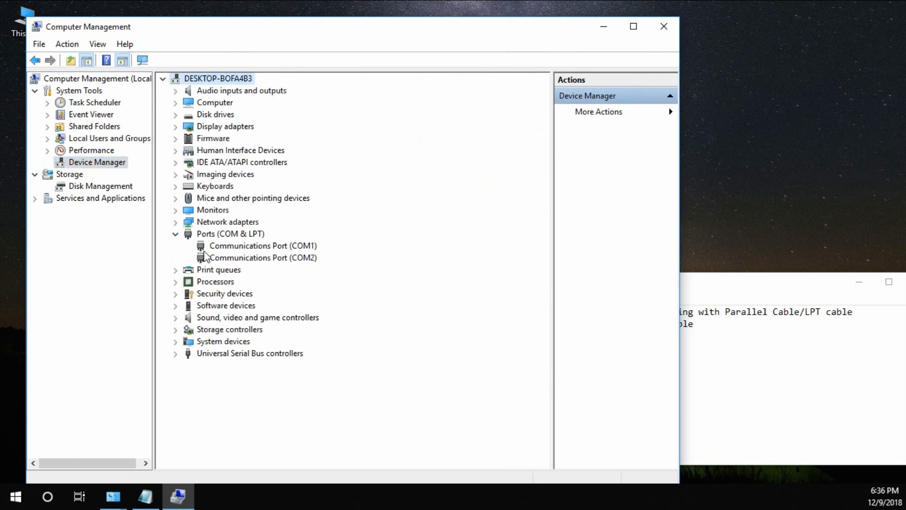
click(291, 247)
click(276, 259)
click(276, 246)
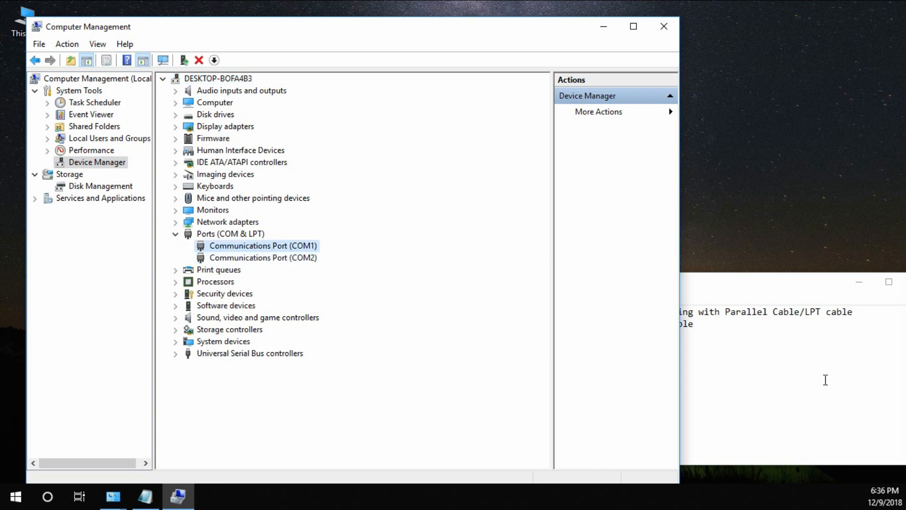
Back in Notepad, add the line "in my pc it shows COM1 and COM2 ports are available" below a blank line.
click(826, 369)
key(Return)
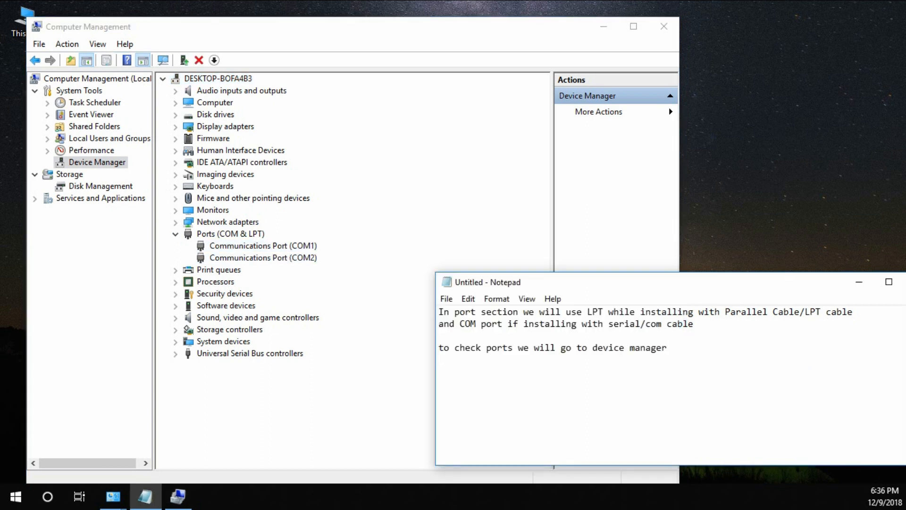
text(in my pc it shows COM)
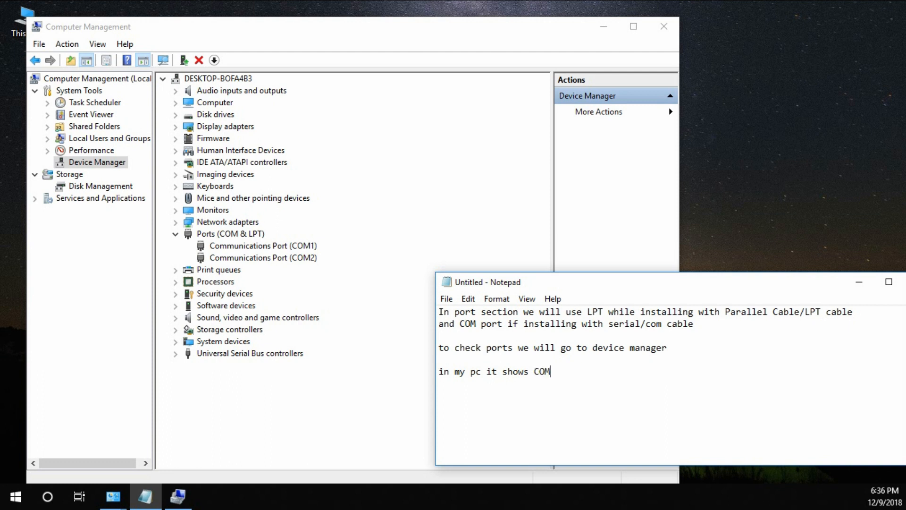
text(1 and COM2 poe)
text(ts are)
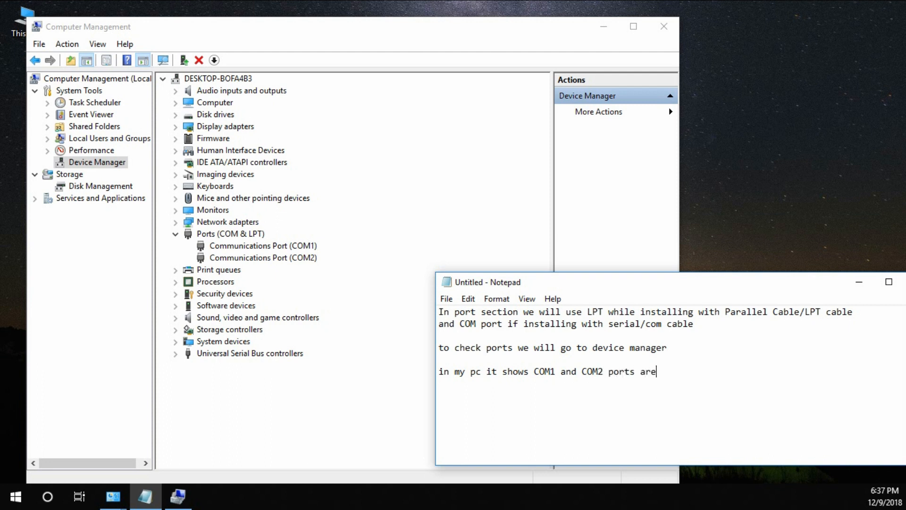
text( available)
Add the line "we will be installing our printer in COM1 port so will will again go to installation" to the note.
key(Return)
text(we will be ins)
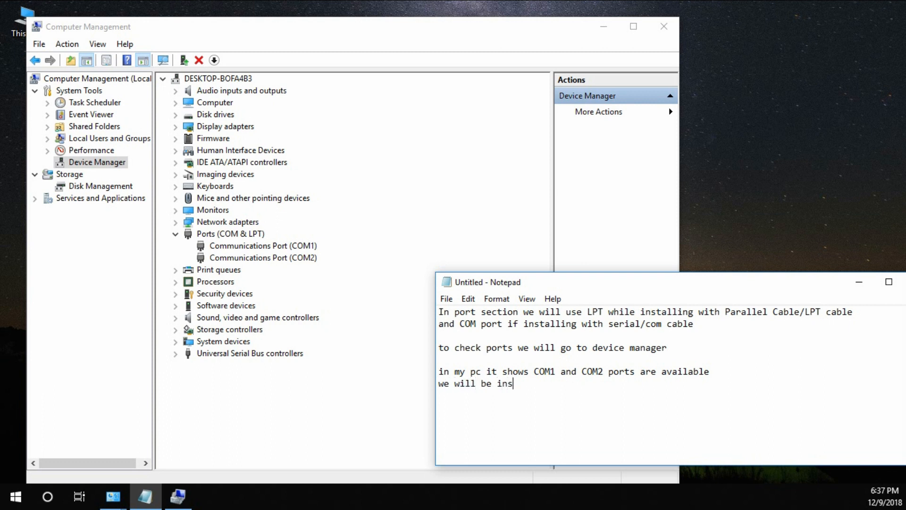
text(talling our printer in COM1 po)
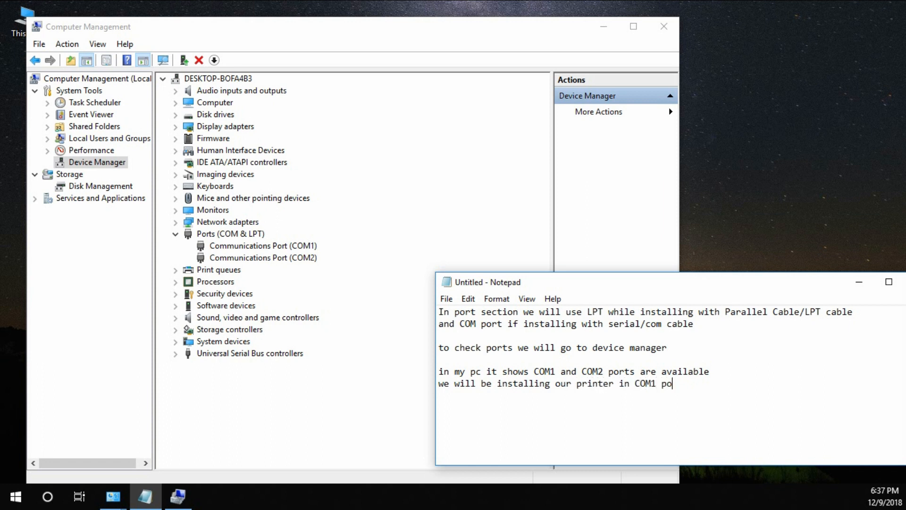
text(rt so will will again go to)
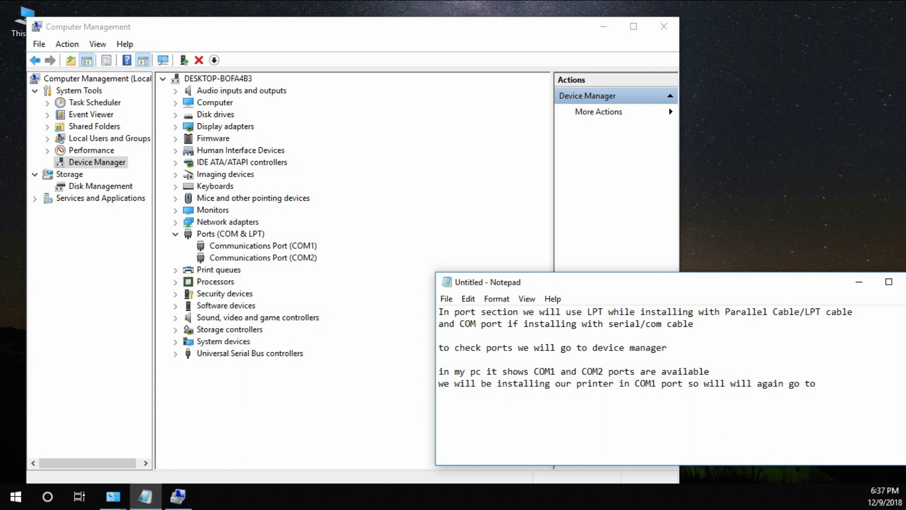
text( installation)
Switch back to the Add Printer wizard on its printer port page.
mouse_move(118, 502)
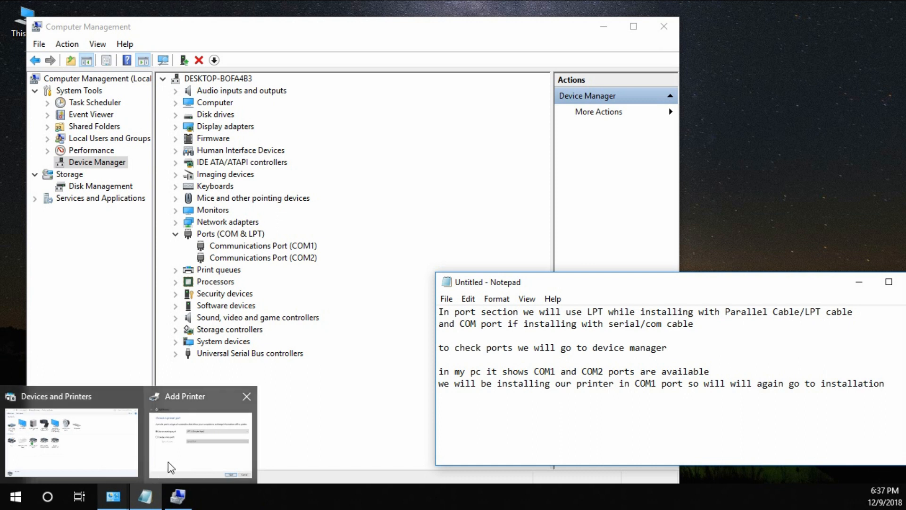
mouse_move(141, 469)
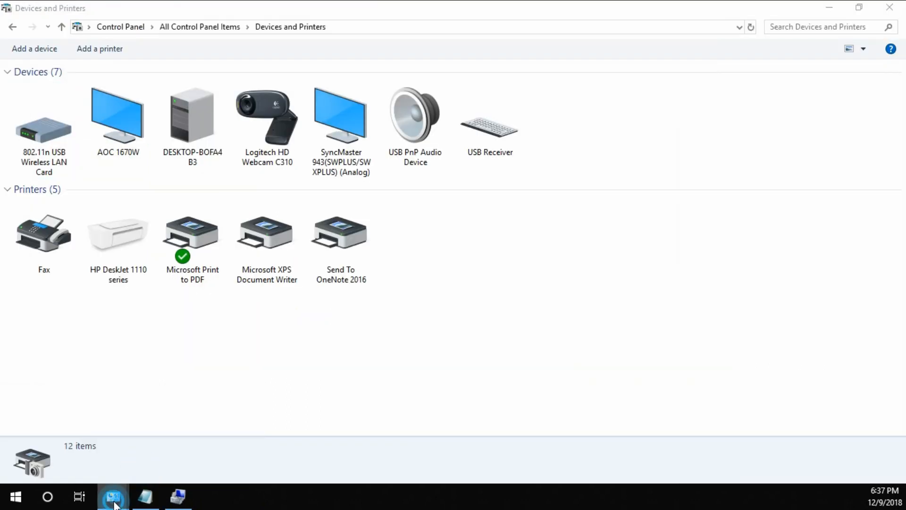
click(185, 461)
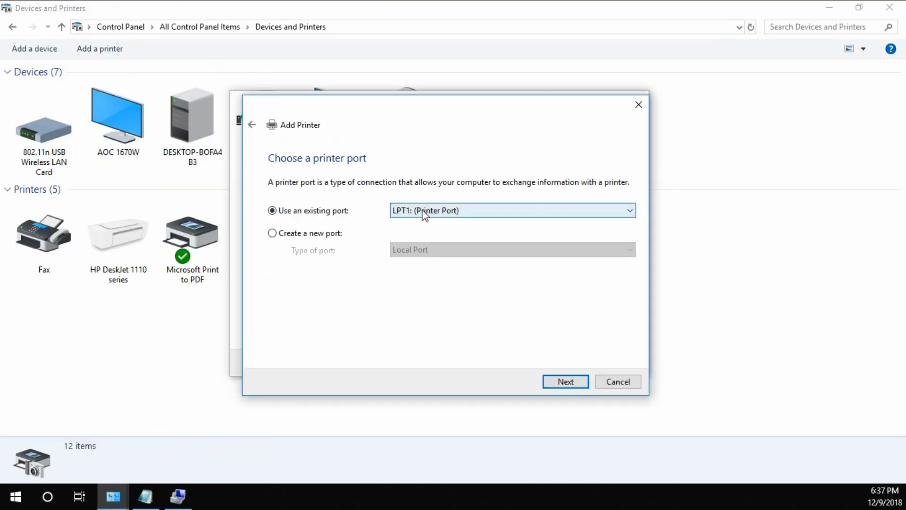
Return to Notepad and add the line "and choose COM1" to the note.
click(146, 496)
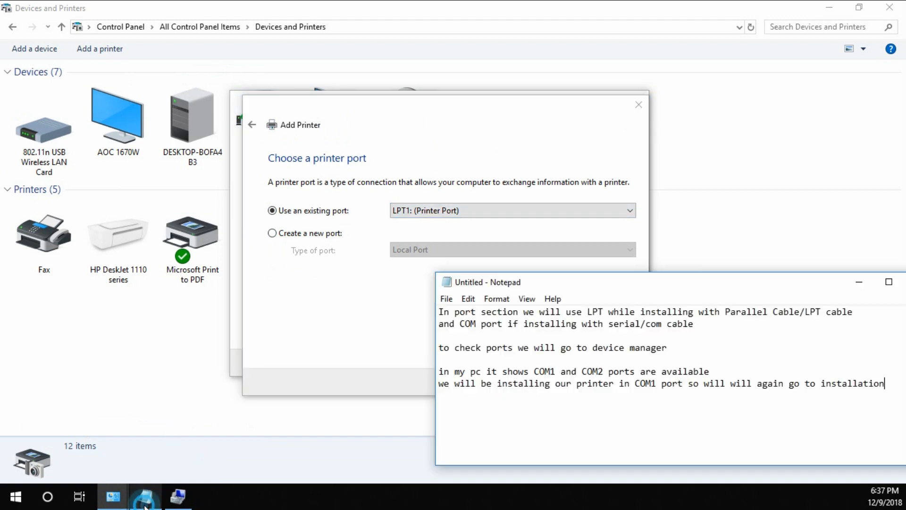
key(Return)
text(an)
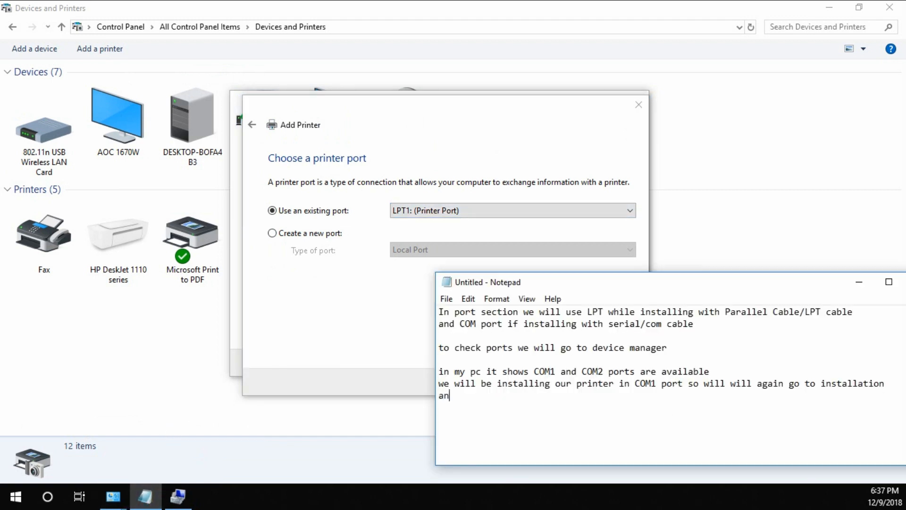
text(d choose COM1)
Choose the existing port COM1: (Serial Port) for the new printer and continue to the driver selection.
click(549, 210)
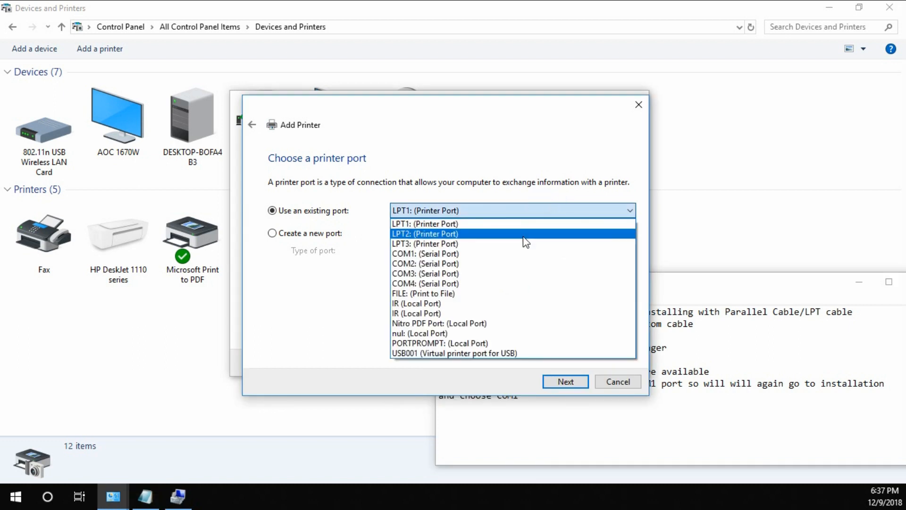
click(413, 255)
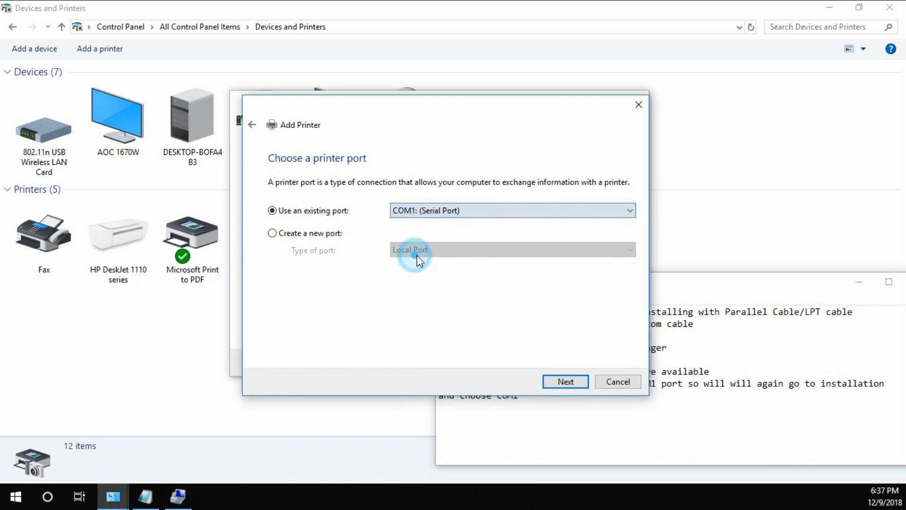
click(576, 382)
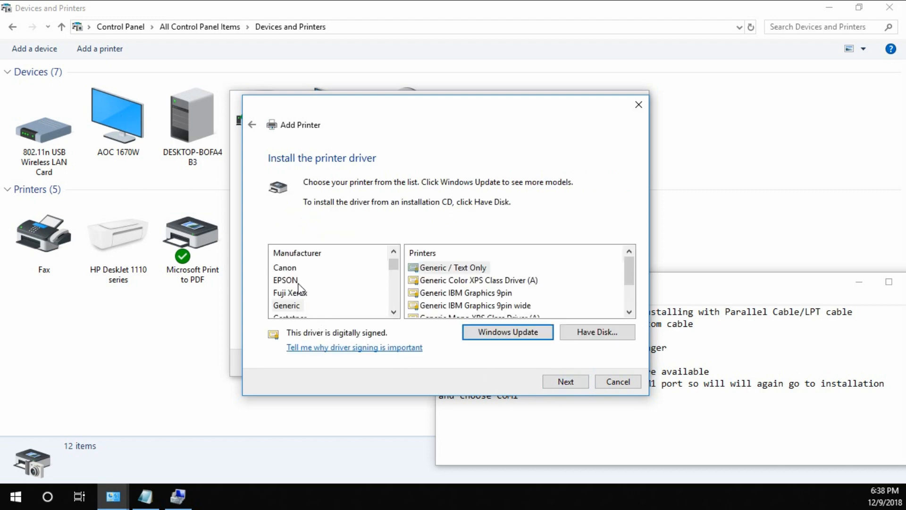
Back in Notepad, leave a blank line and add "FOR DRIVERS WE WILL CHOOSE GENERIC TECT ONLY" to the note.
click(613, 448)
key(Return)
key(Return)
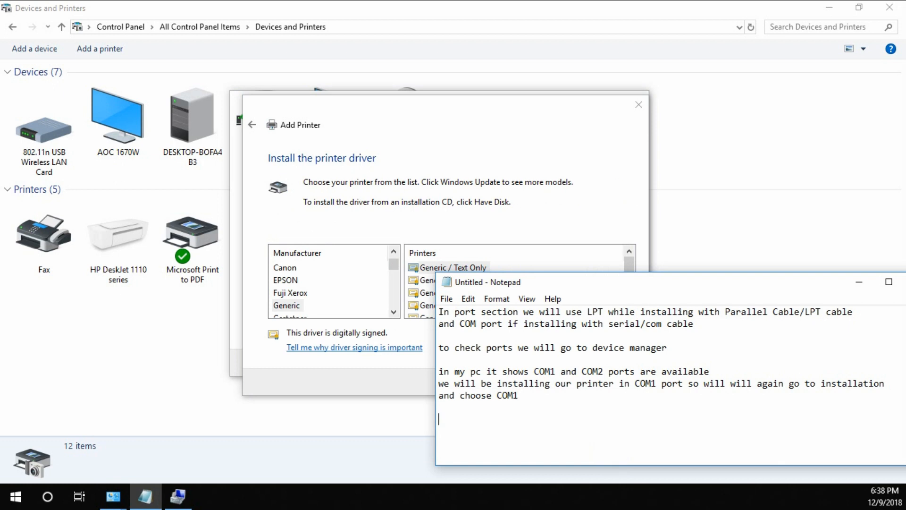
text(FOR DRIVERS WE WILL CHOOSE GENERIC TECT ONLY)
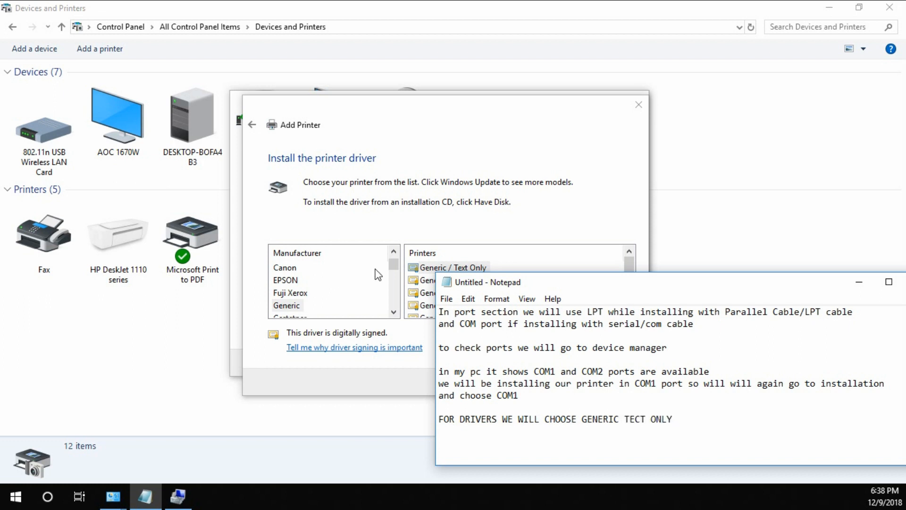
Choose the manufacturer Generic and the Generic / Text Only driver, and continue to the printer name.
drag(394, 271, 395, 274)
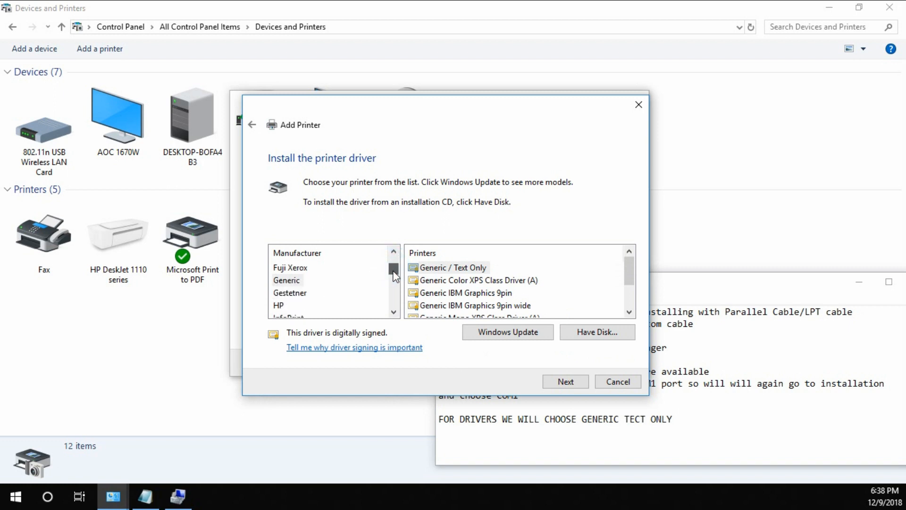
click(285, 281)
click(448, 267)
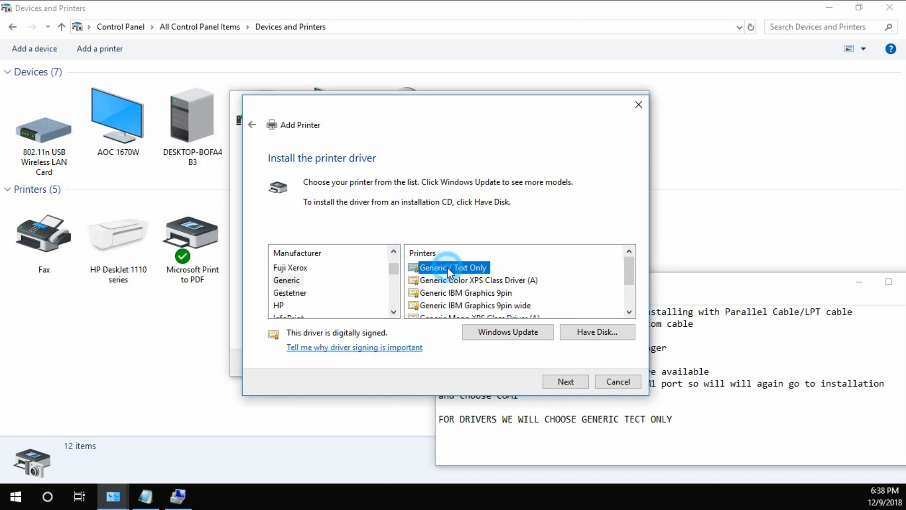
click(566, 382)
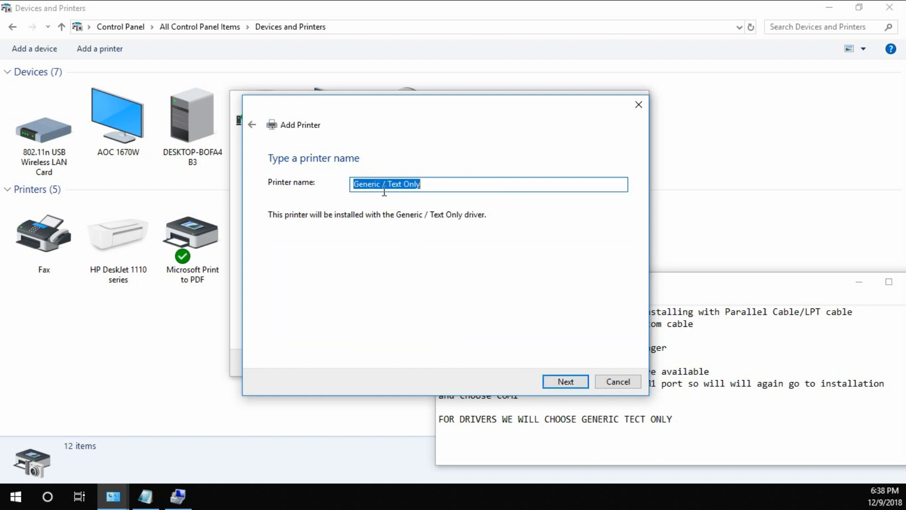
text(p)
text(PASS)
text(BOOK)
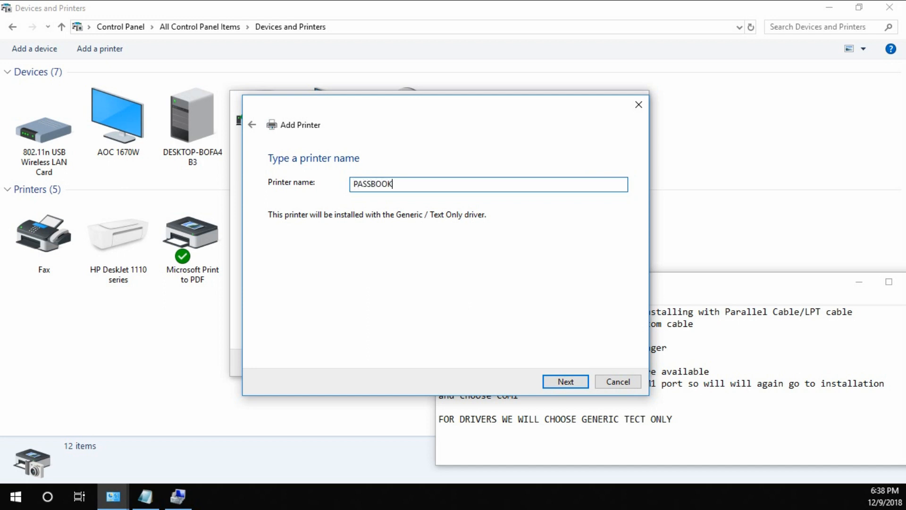
key(BackSpace)
key(BackSpace)
key(BackSpace)
key(BackSpace)
key(BackSpace)
key(BackSpace)
key(BackSpace)
text(STATEMENT)
key(BackSpace)
key(BackSpace)
key(BackSpace)
key(BackSpace)
key(BackSpace)
key(BackSpace)
key(BackSpace)
key(BackSpace)
key(BackSpace)
text(DRAFT)
key(BackSpace)
key(BackSpace)
key(BackSpace)
key(BackSpace)
key(BackSpace)
text(ANTT)
key(BackSpace)
key(BackSpace)
key(BackSpace)
Name the printer ENIAC, install it, and finish the wizard with it set as the default printer.
text(ENIAC)
click(565, 387)
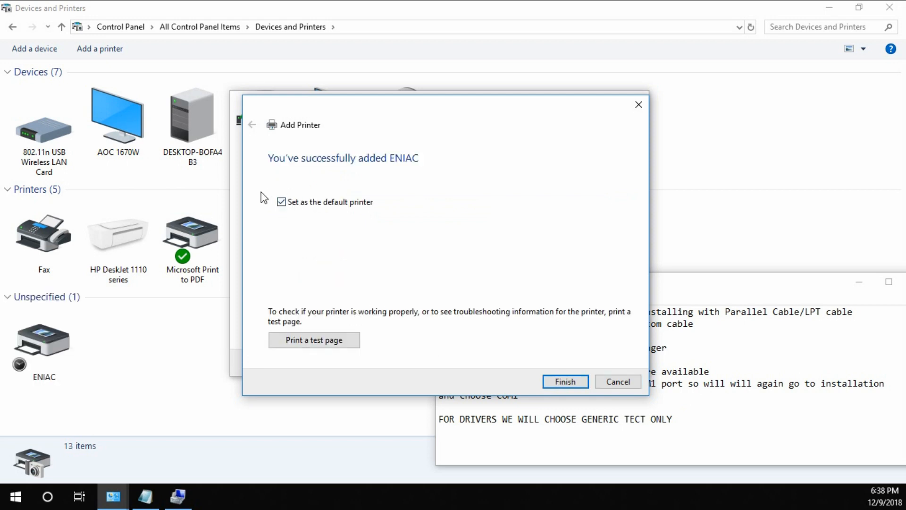
click(558, 383)
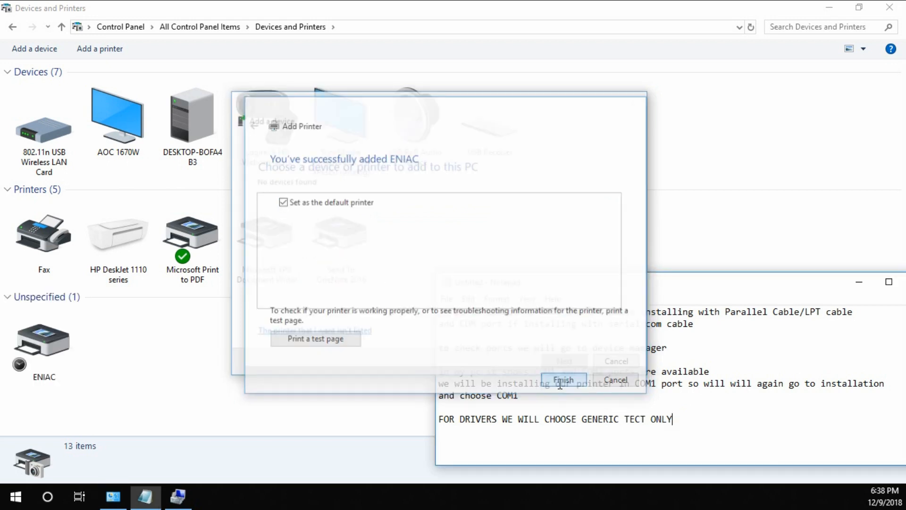
Replace all the text in the Notepad note with "THATS IT", a blank line and "THANK YOU FOR WATCHING".
drag(689, 425, 435, 305)
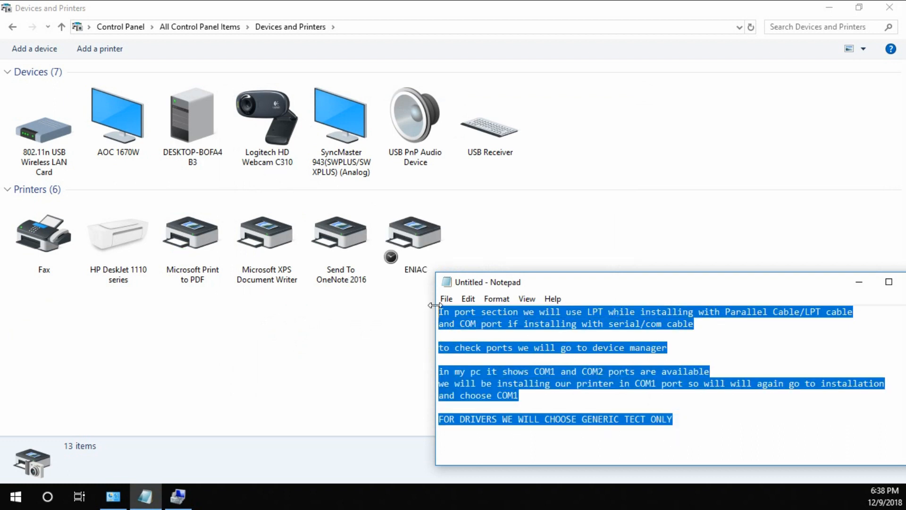
key(Delete)
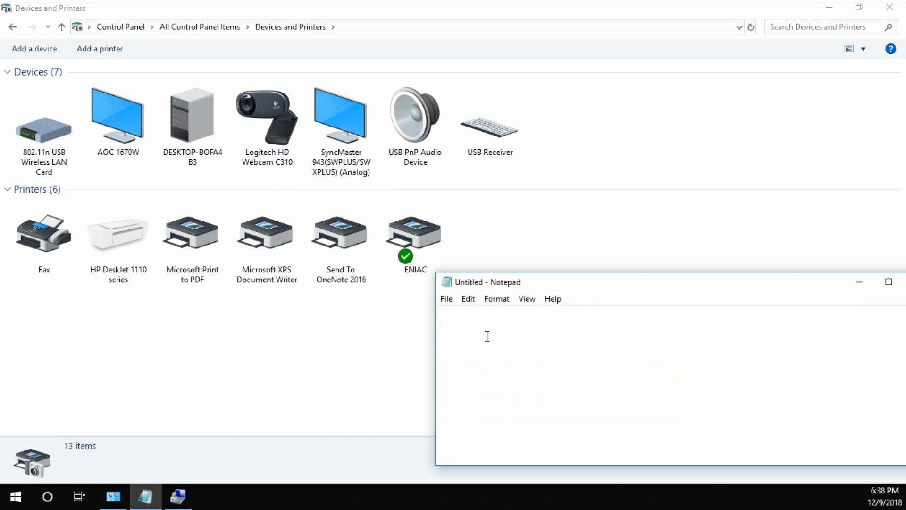
text(i)
key(BackSpace)
text(THATS IT)
key(Return)
text(THANK )
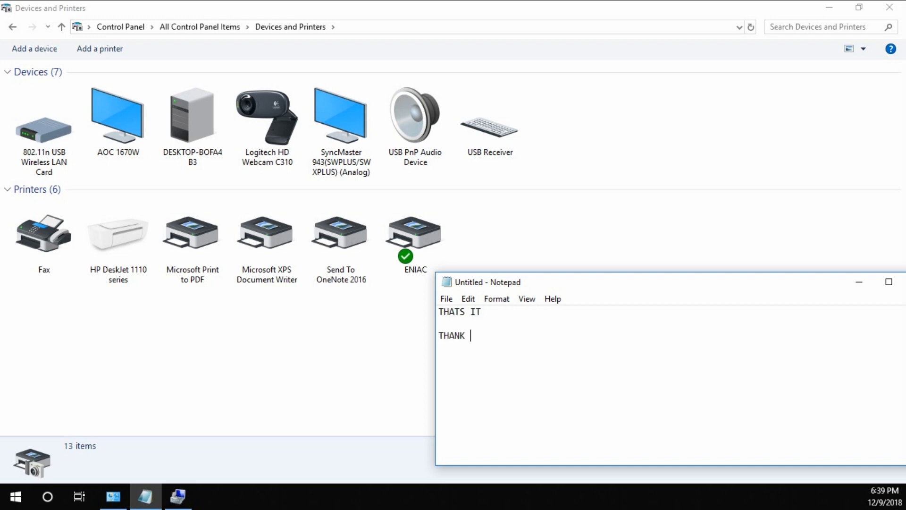
text(YOU FOR WATCHING)
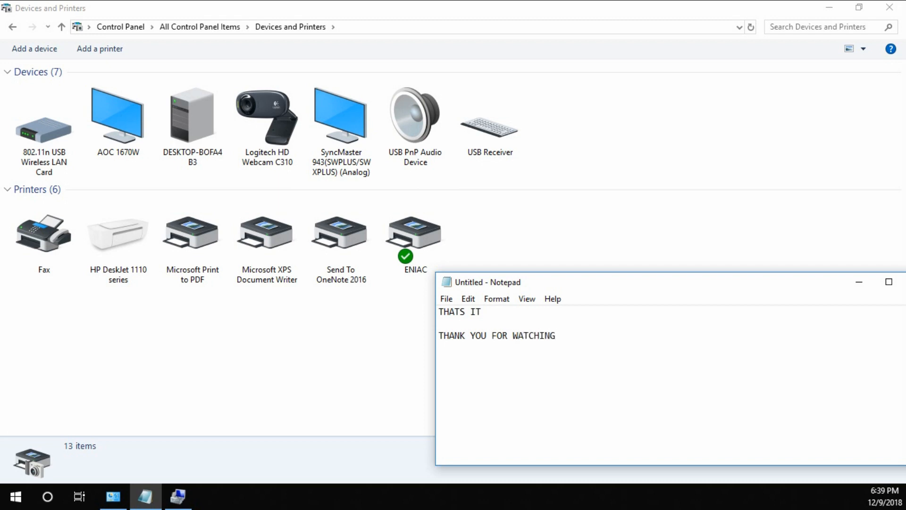
Leave a blank line and add "DO NOT FORGET TO SUBSCRIBE :)" to the note.
key(Return)
text(DO NOT )
text(FORGET)
text( TO LIKE)
key(BackSpace)
key(BackSpace)
key(BackSpace)
key(BackSpace)
text(SHARE)
key(BackSpace)
key(BackSpace)
key(BackSpace)
key(BackSpace)
key(BackSpace)
text(SUBSCRIV)
text(E)
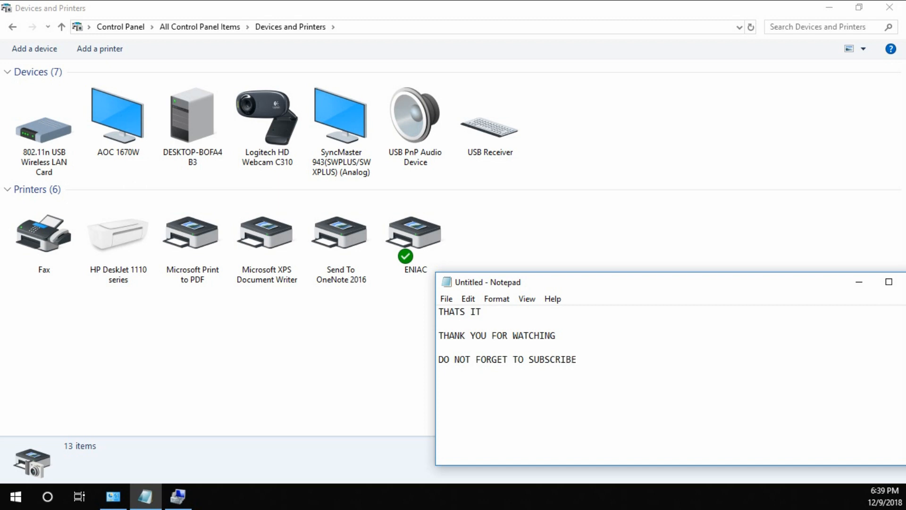
text( :))
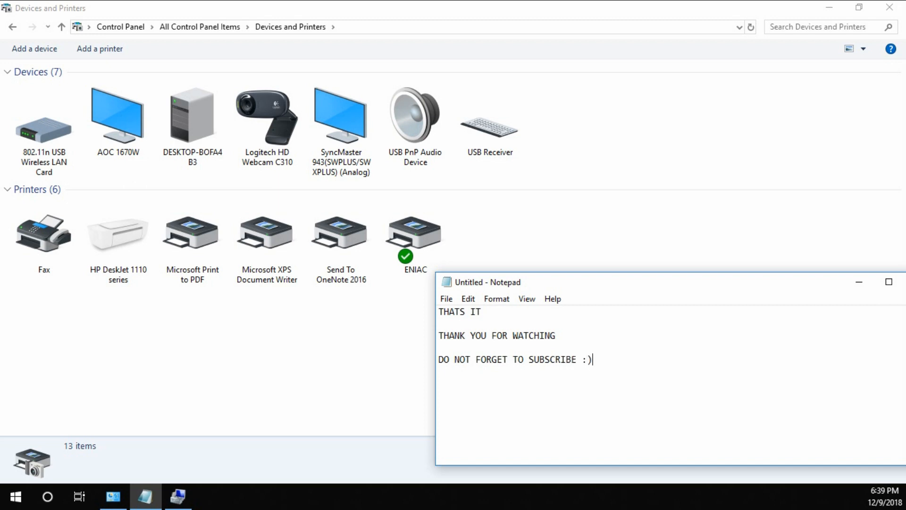